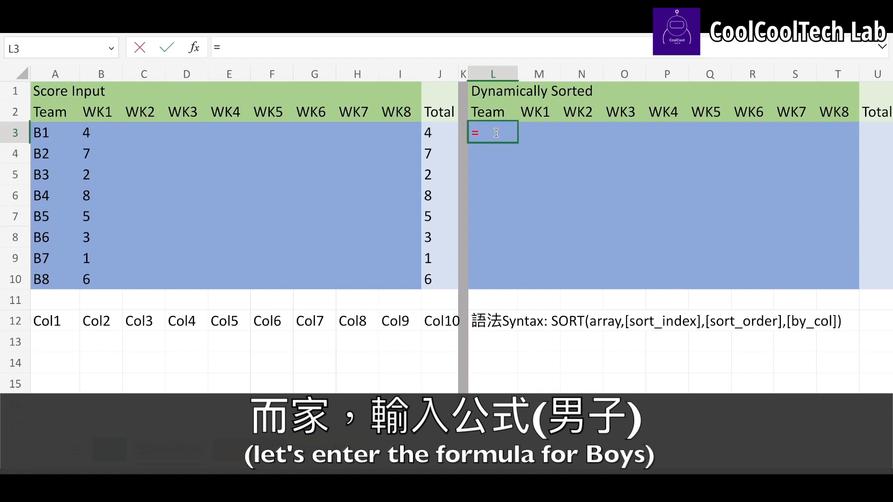
Step: Complete the formula in L3 as =SORT(A3:J10,10,-1) and paste the copied WK2 to WK8 boys' scores starting at C3
type("sor")
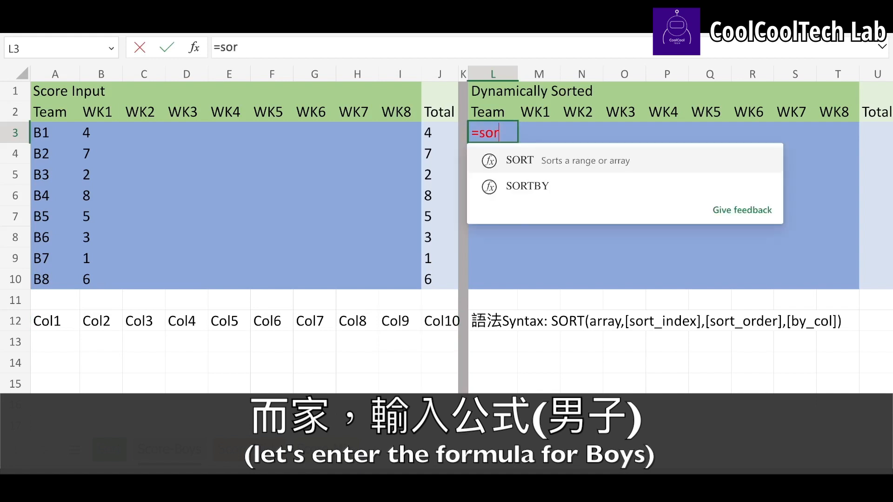
type("t(")
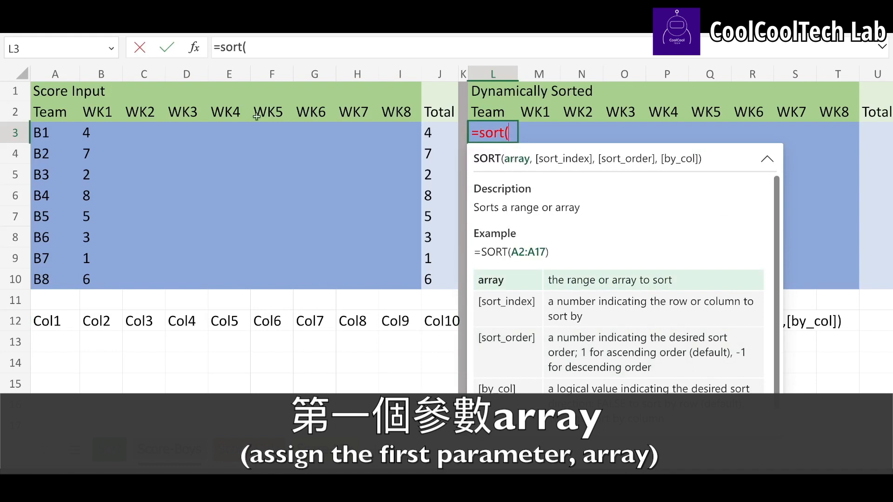
left_click(46, 131)
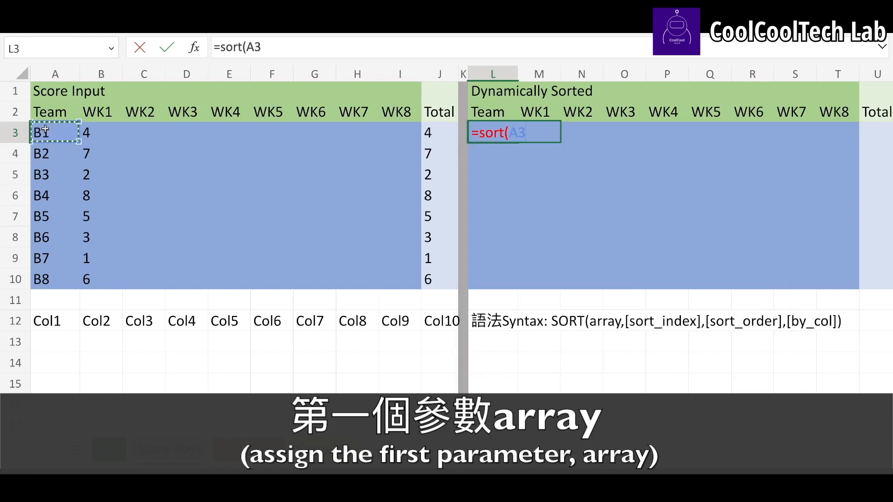
left_click(436, 282, "shift")
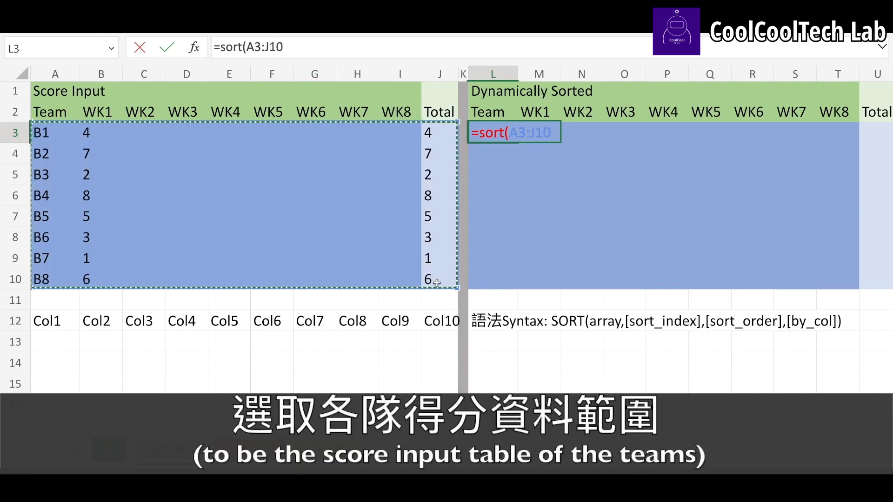
type(",")
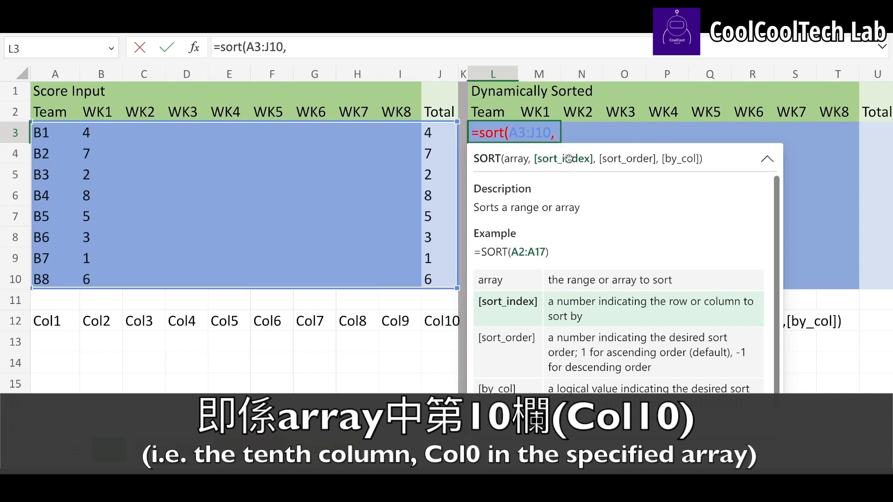
type("10")
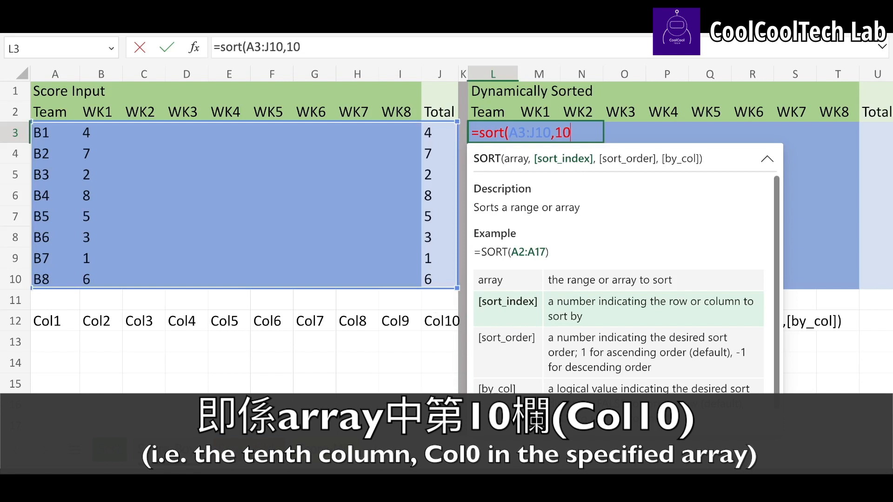
type(",")
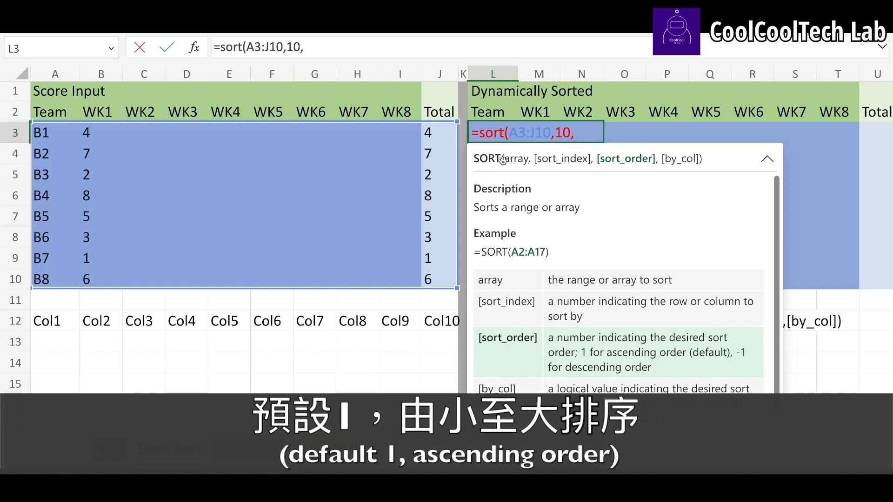
type("-1")
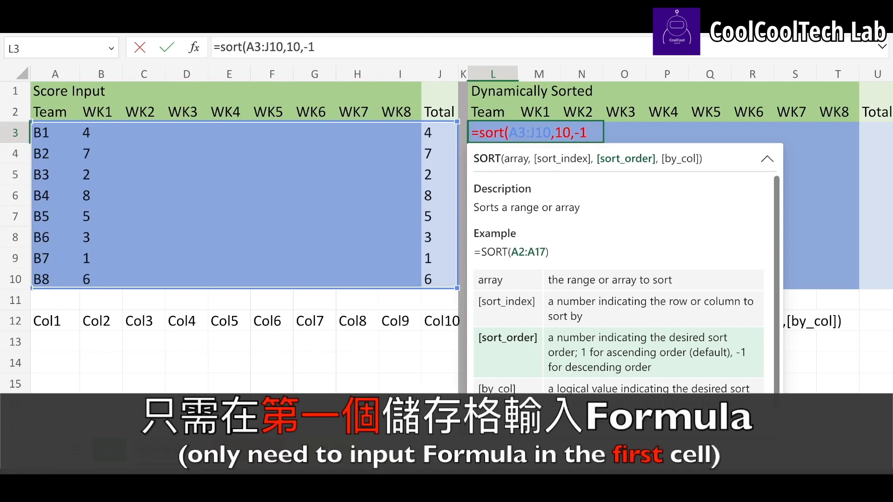
type(")")
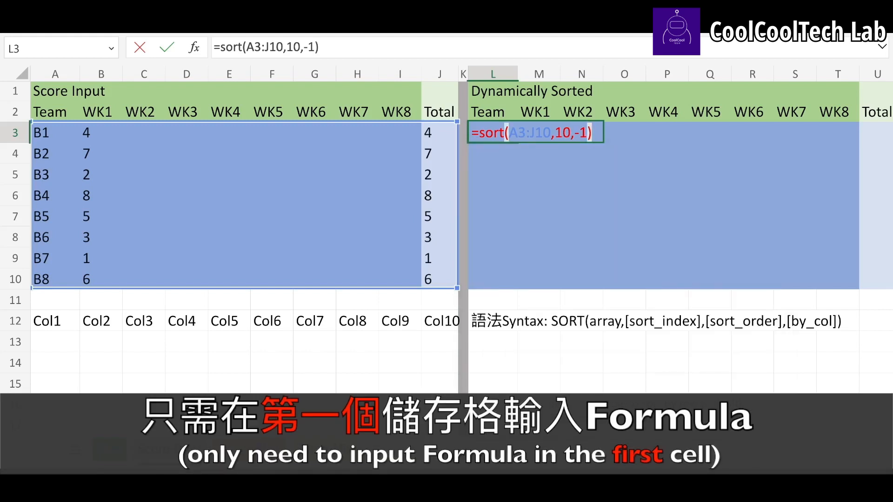
key("Return")
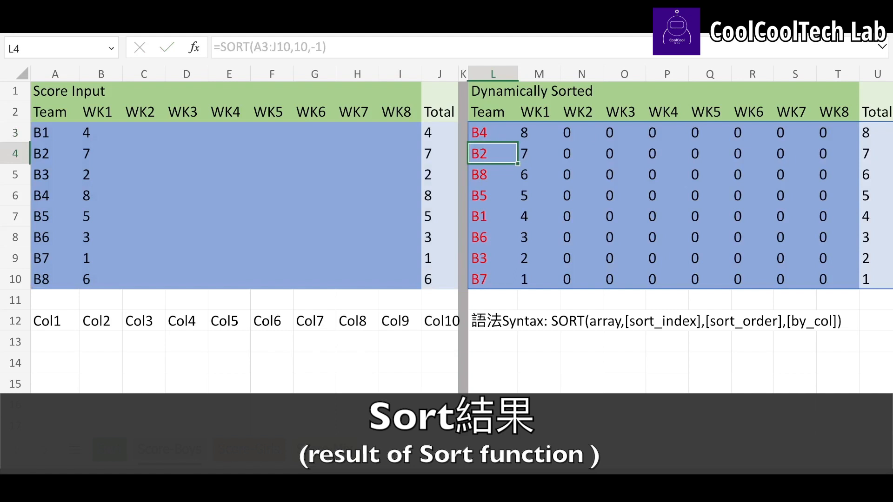
left_click(143, 133)
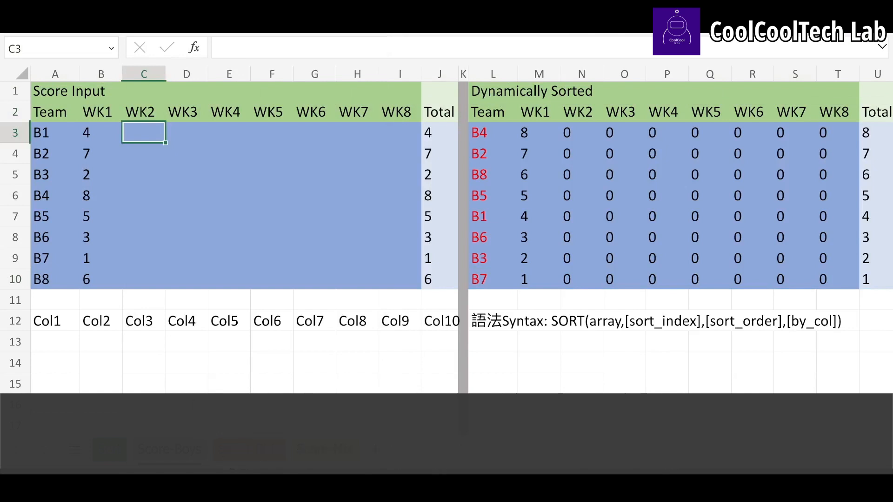
key("ctrl+v")
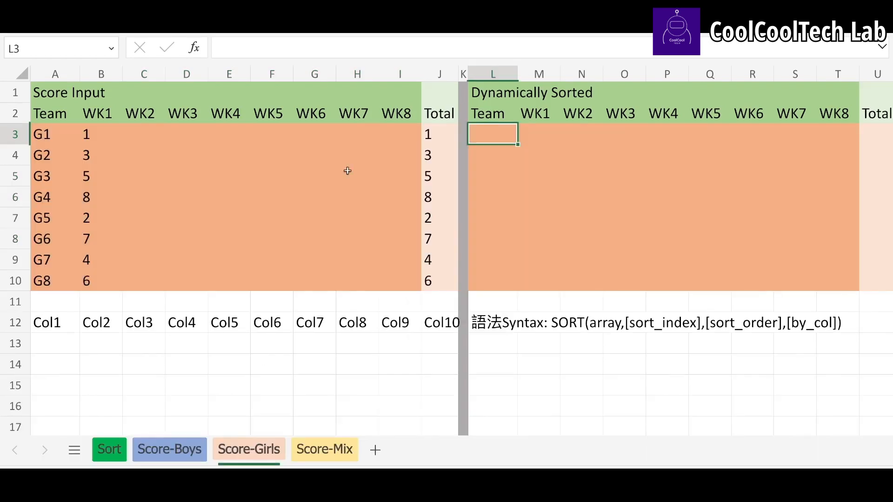
Step: On the Score-Girls sheet, enter =SORT(A3:J10,10,-1) in L3 and paste the WK2 to WK8 scores starting at C3
type("=sort(")
left_click_drag(47, 134, 435, 281)
type(",")
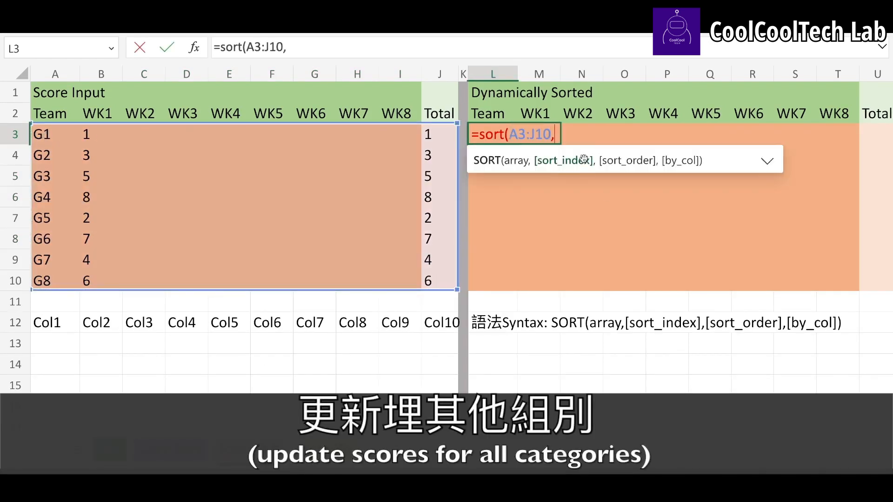
type("10,-1")
left_click(146, 133)
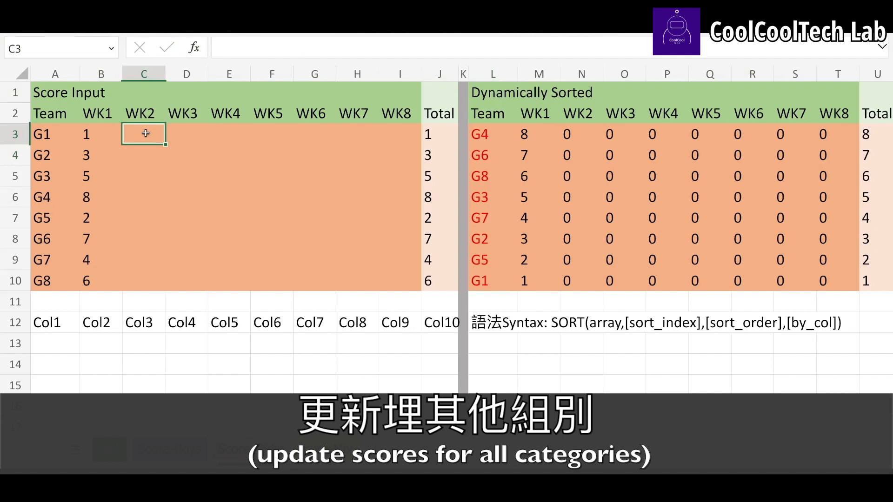
key("ctrl+v")
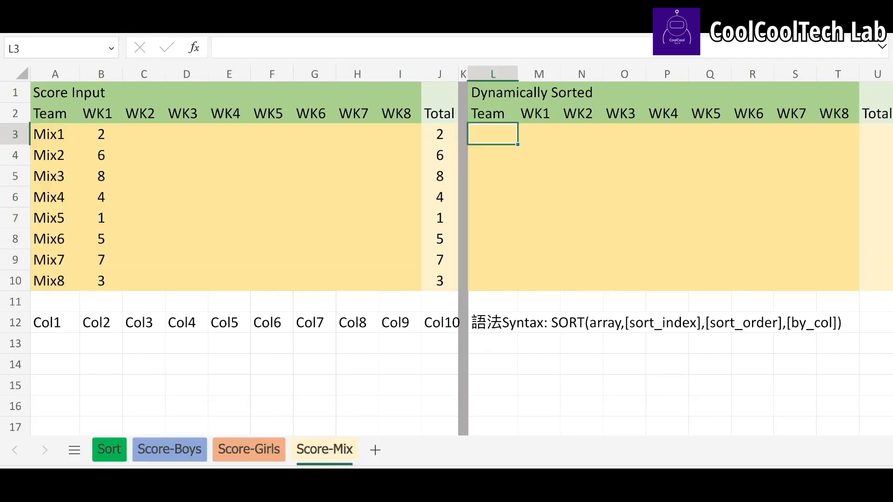
Step: On the Score-Mix sheet, enter =SORT(A3:J10,10,-1) in L3 and paste the WK2 to WK8 scores starting at C3
type("=sort(")
left_click_drag(41, 133, 442, 281)
type(",")
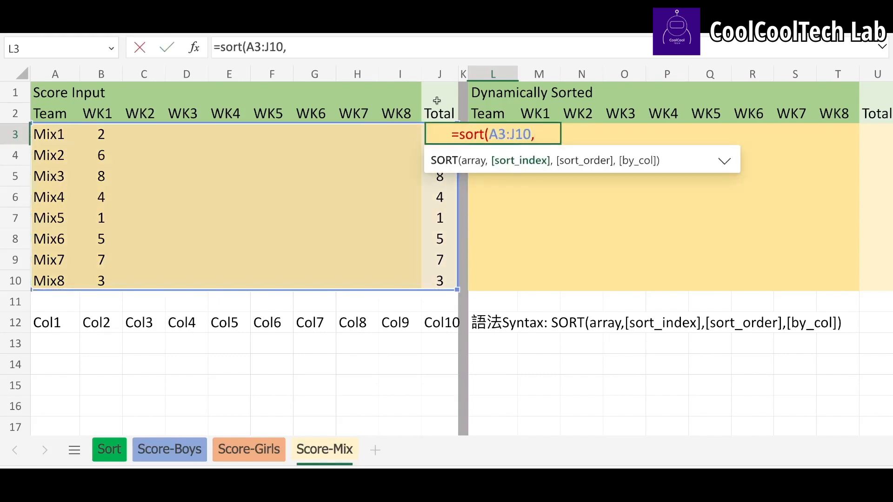
type("10,-1")
key("Return")
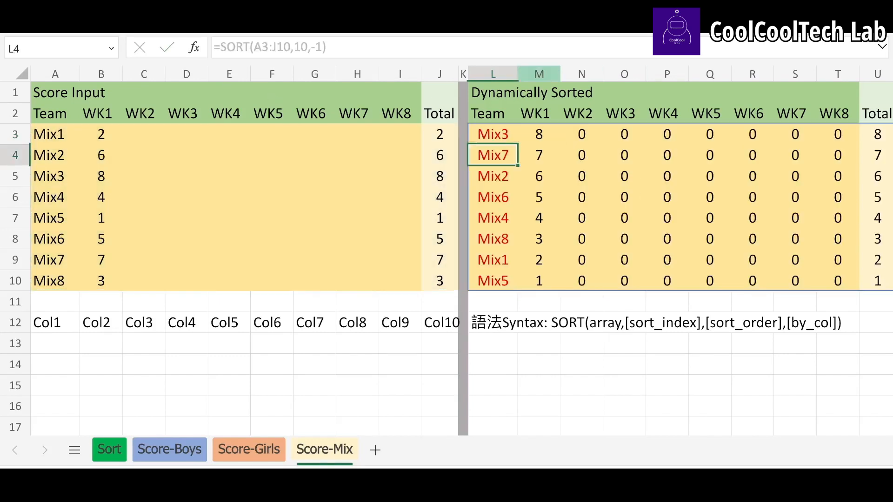
left_click(135, 135)
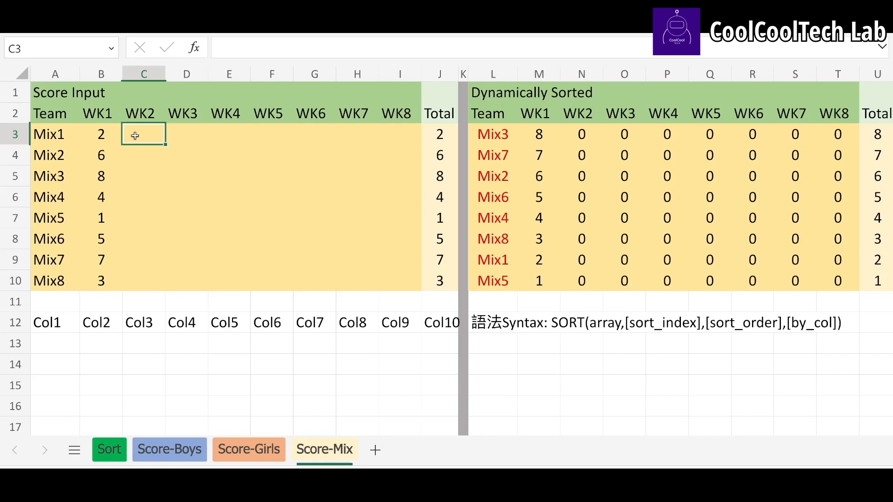
key("ctrl+v")
Step: Examine the sorted team codes and totals on the Score-Mix sheet and the sorted team order on the Score-Boys sheet
left_click(502, 141)
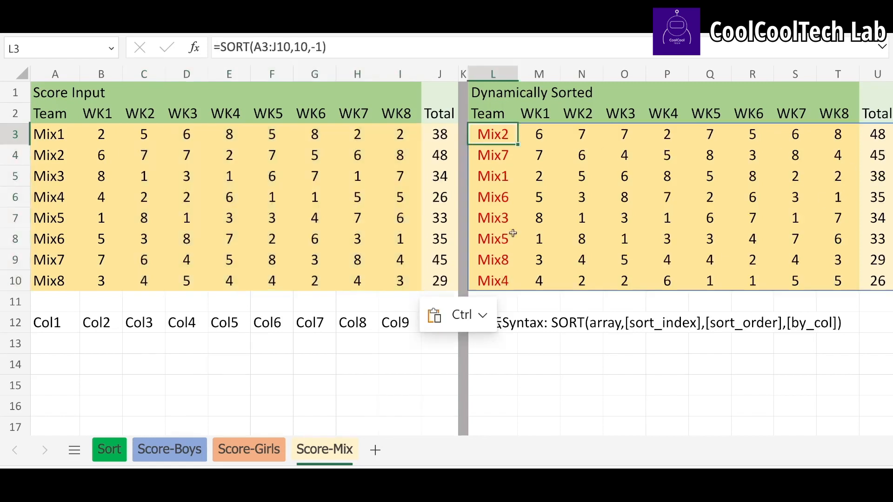
key("ctrl+shift+Down")
left_click(877, 139, "ctrl")
key("ctrl+shift+Down")
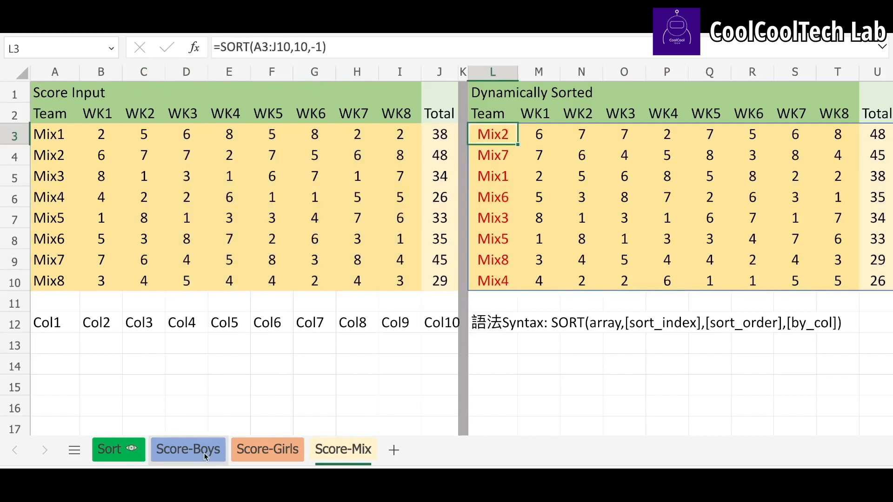
left_click(202, 454)
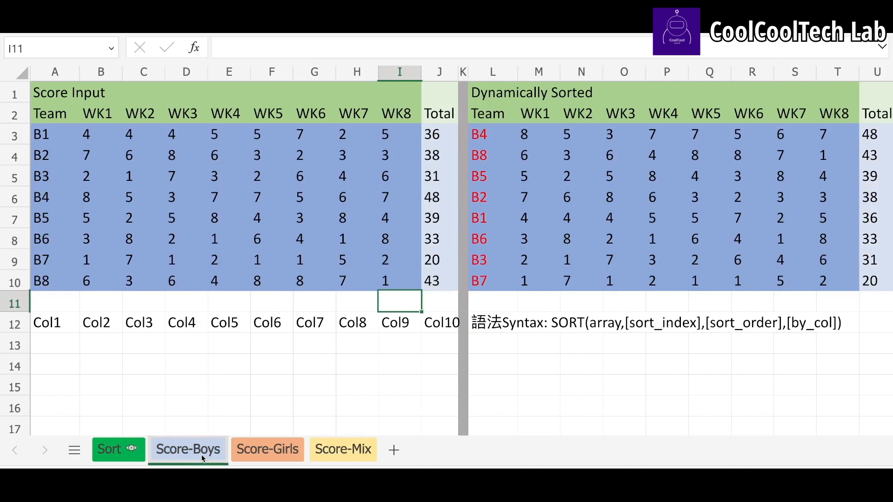
left_click(367, 284)
left_click_drag(490, 134, 492, 195)
left_click(482, 281)
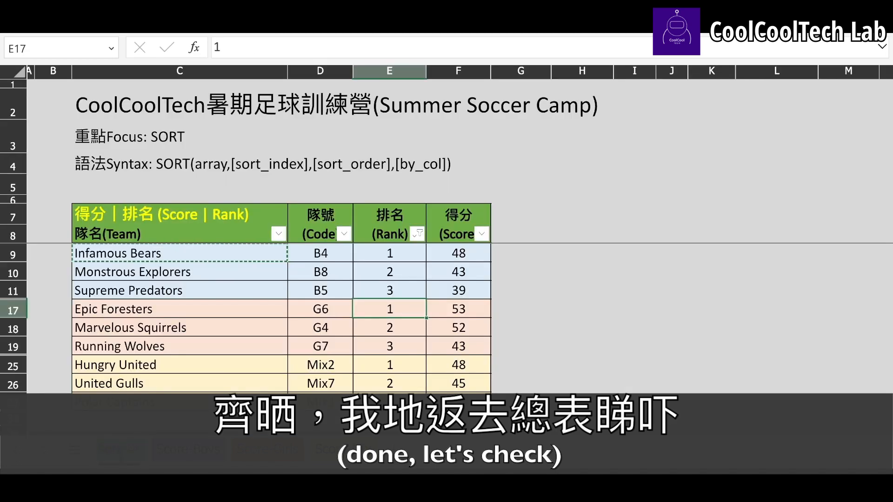
Step: On the Sort sheet, check the codes of the top three boys' teams and set the Rank filter to show all ranks
left_click(320, 254)
left_click(320, 272)
left_click(321, 288)
left_click(414, 245)
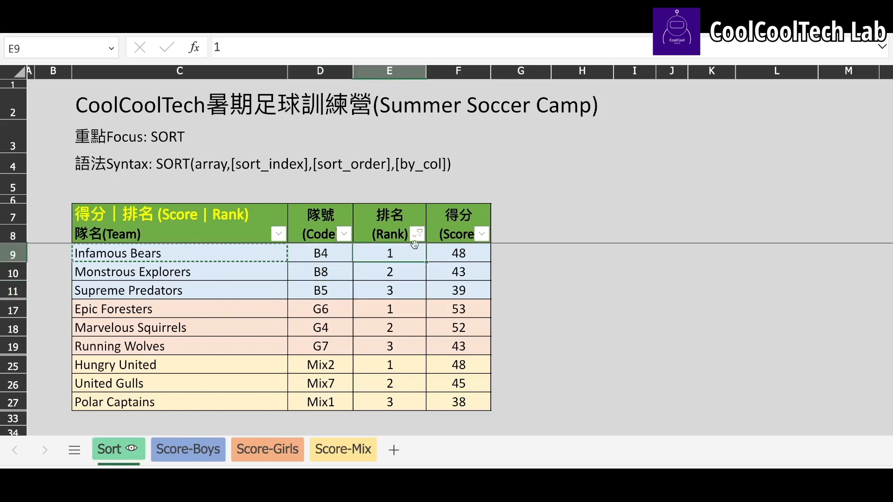
left_click(420, 234)
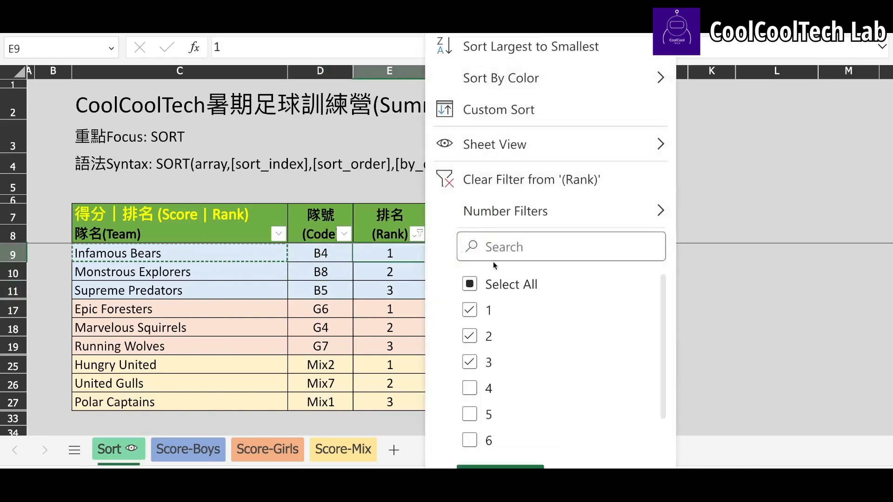
left_click(469, 284)
left_click(502, 467)
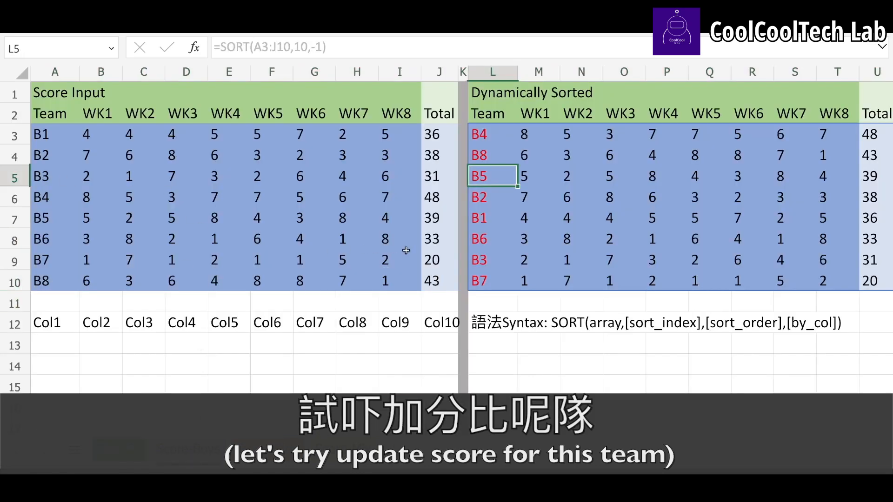
Step: On the Score-Boys sheet, set team B8's WK8 score in I10 to 500
double_click(396, 280)
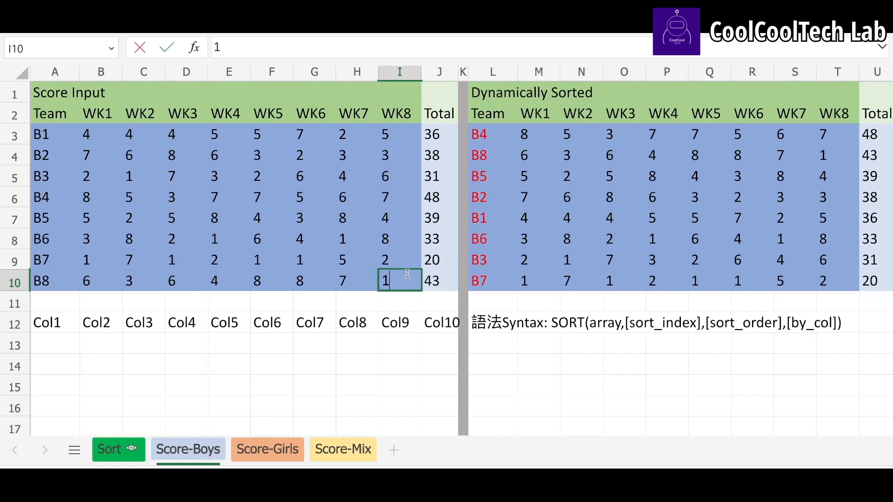
key("BackSpace")
type("500")
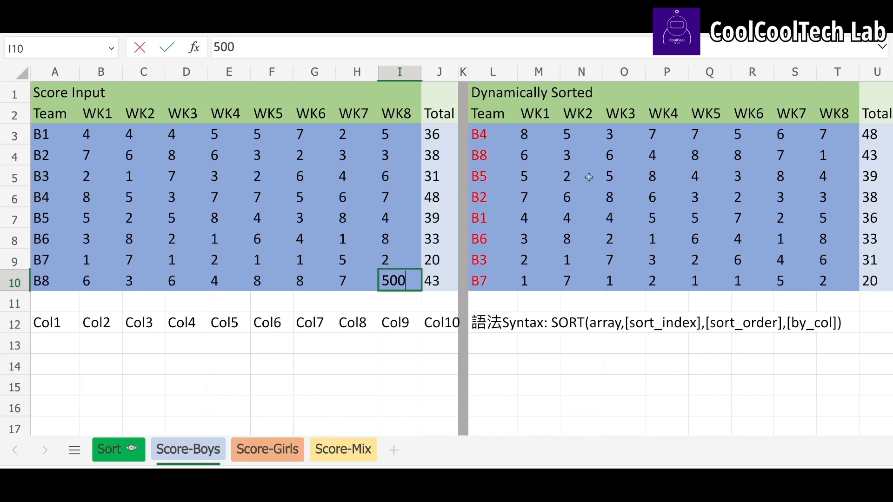
key("Return")
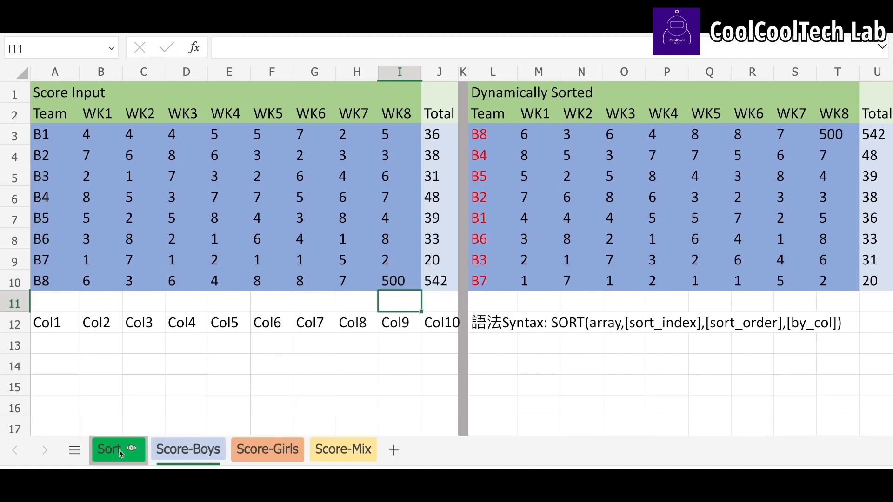
Step: On the Sort sheet, check the first-ranked boys' team score and filter the Rank column to show only ranks 1, 2 and 3
left_click(120, 452)
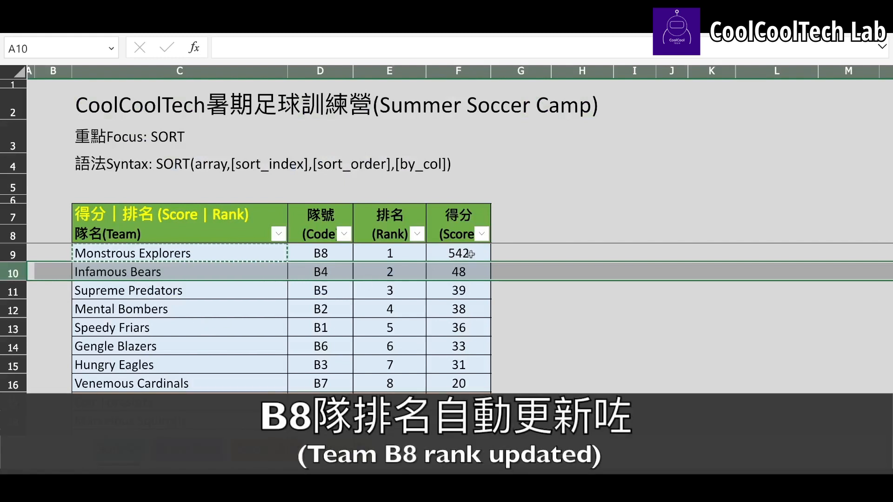
left_click(440, 254)
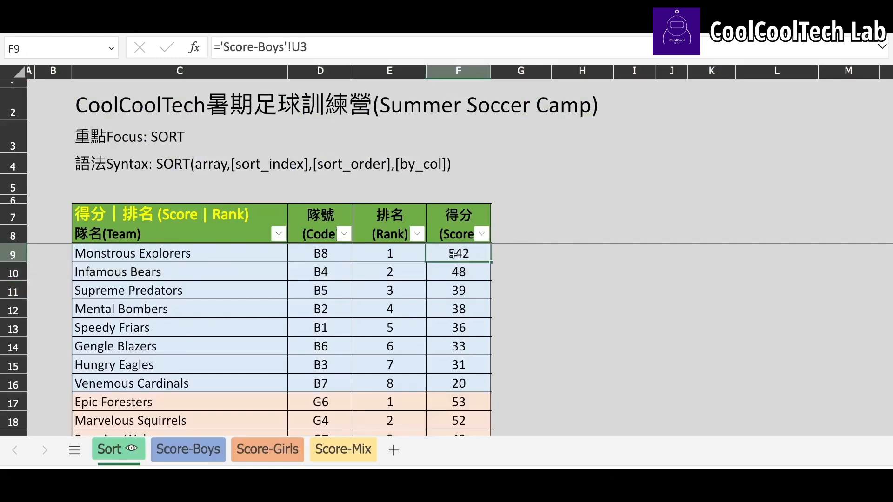
left_click(418, 234)
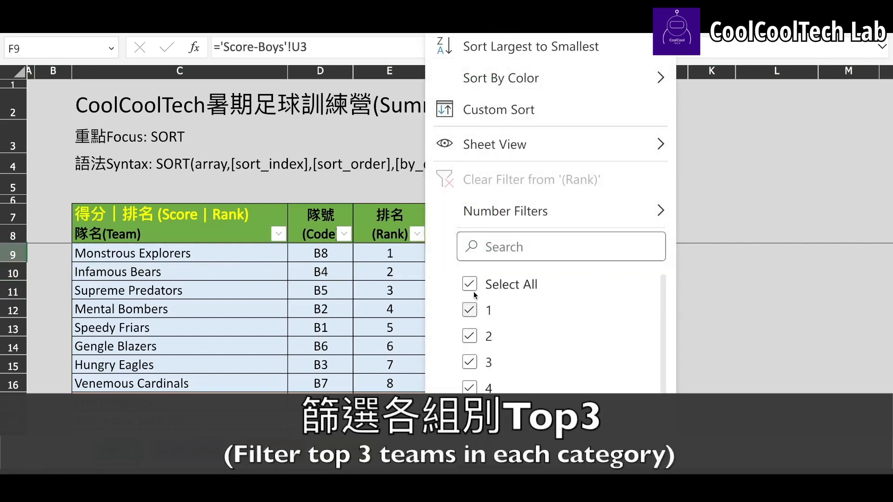
left_click(471, 285)
left_click(470, 310)
left_click(471, 337)
left_click(470, 362)
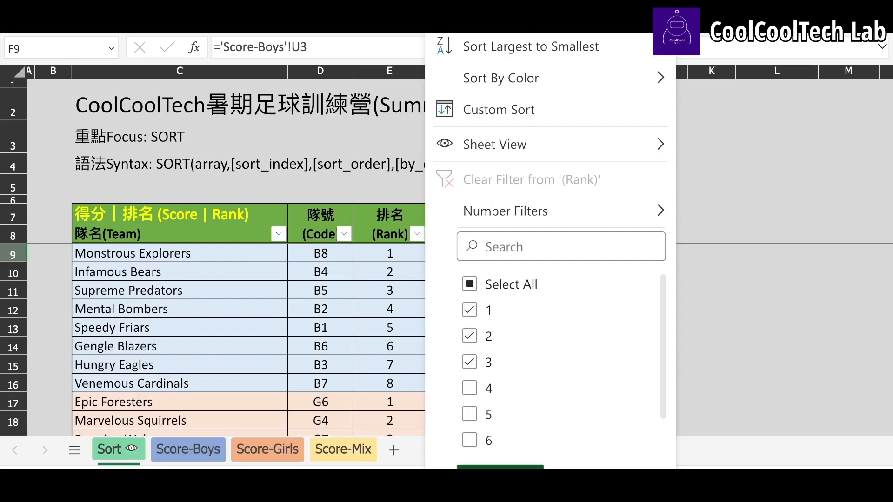
left_click(500, 466)
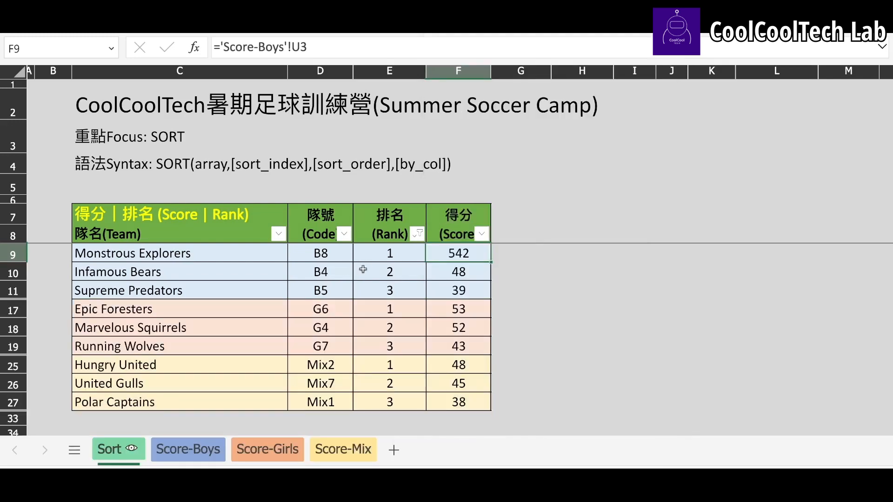